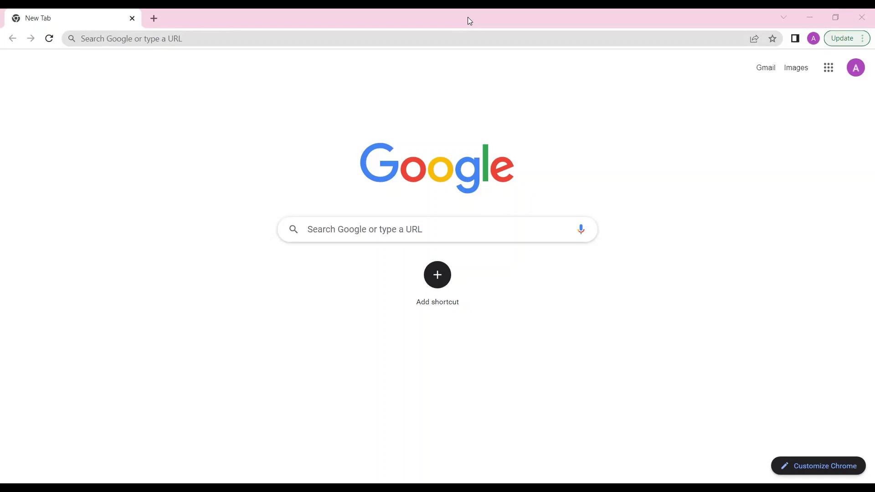
Step: Run a Google search for 'scratch'
{"action": "left_click", "coordinate": [451, 225]}
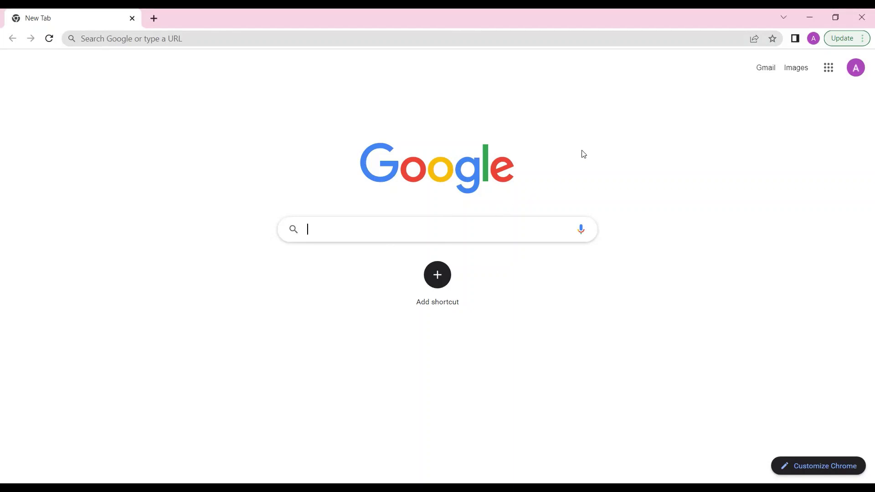
{"action": "type", "text": "scratch"}
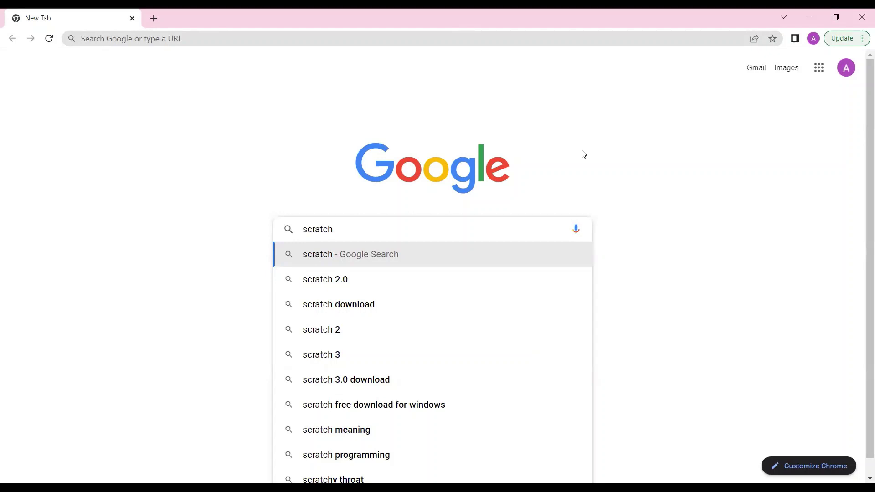
{"action": "key", "text": "Return"}
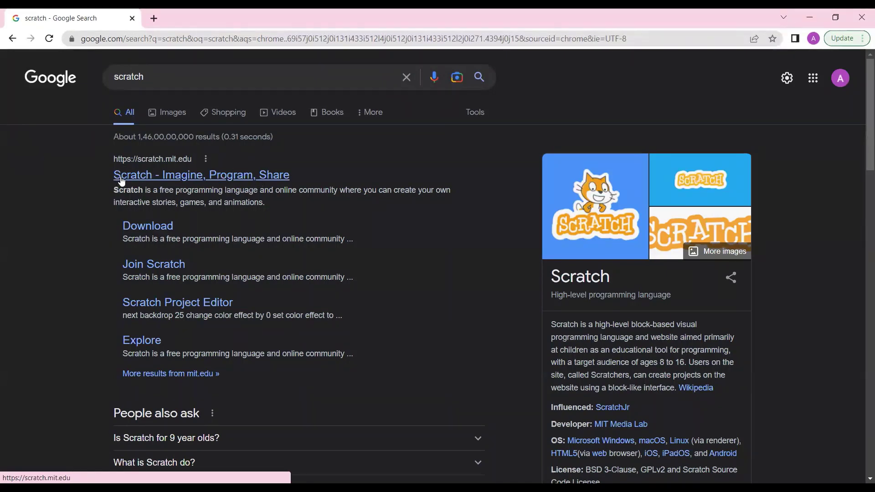
Step: Open the scratch.mit.edu result, close the donation banner, and browse down and back up the homepage
{"action": "left_click", "coordinate": [257, 177]}
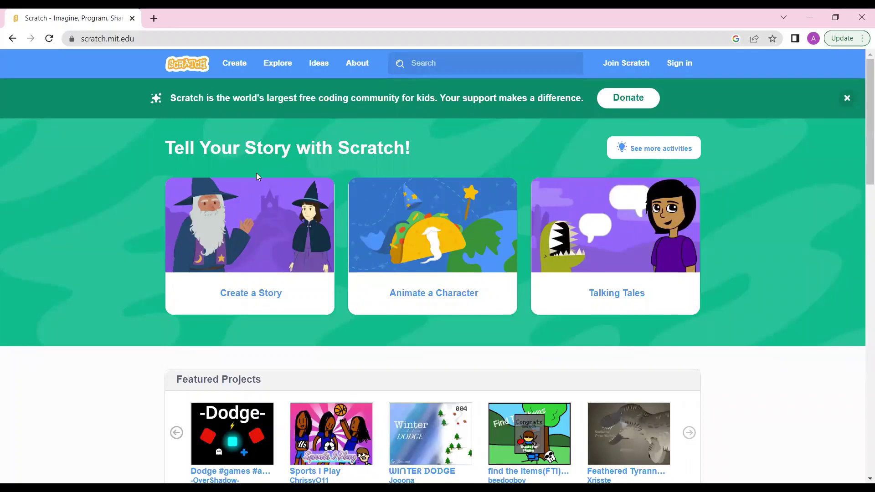
{"action": "left_click", "coordinate": [847, 98]}
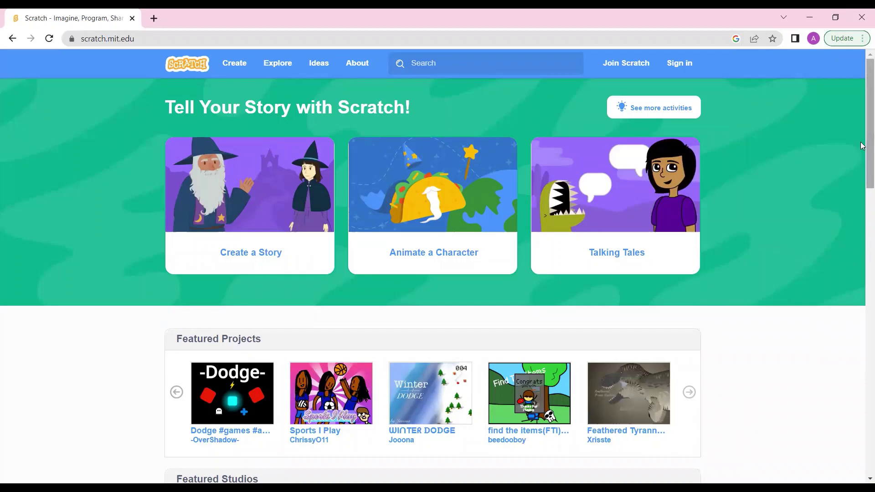
{"action": "scroll", "coordinate": [861, 173], "scroll_direction": "down", "scroll_amount": 1}
{"action": "scroll", "coordinate": [861, 174], "scroll_direction": "down", "scroll_amount": 9}
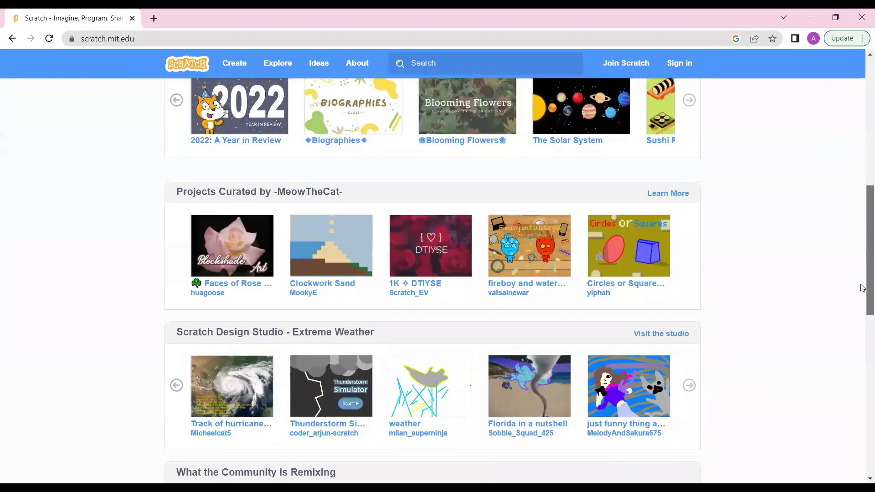
{"action": "scroll", "coordinate": [862, 288], "scroll_direction": "down", "scroll_amount": 2}
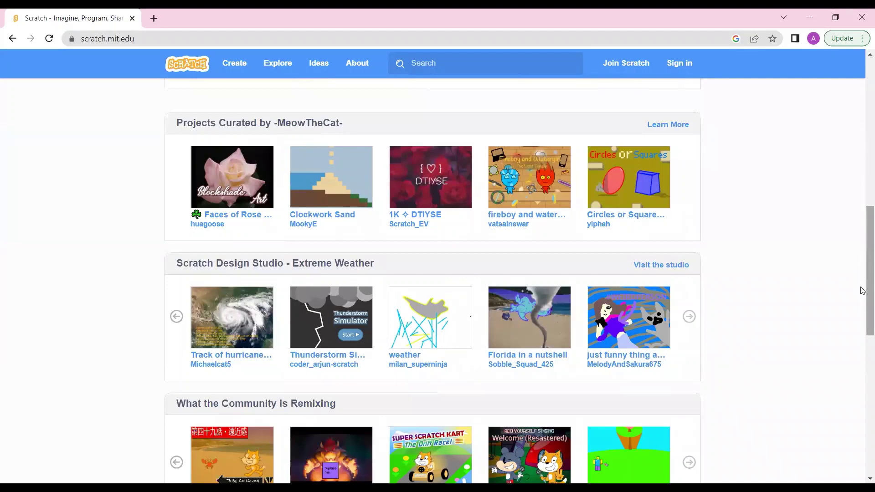
{"action": "scroll", "coordinate": [862, 319], "scroll_direction": "down", "scroll_amount": 5}
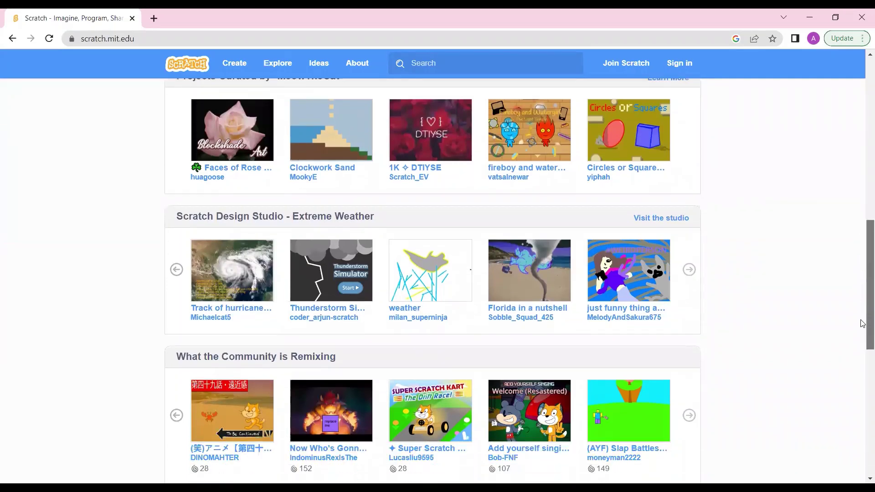
{"action": "scroll", "coordinate": [862, 336], "scroll_direction": "up", "scroll_amount": 6}
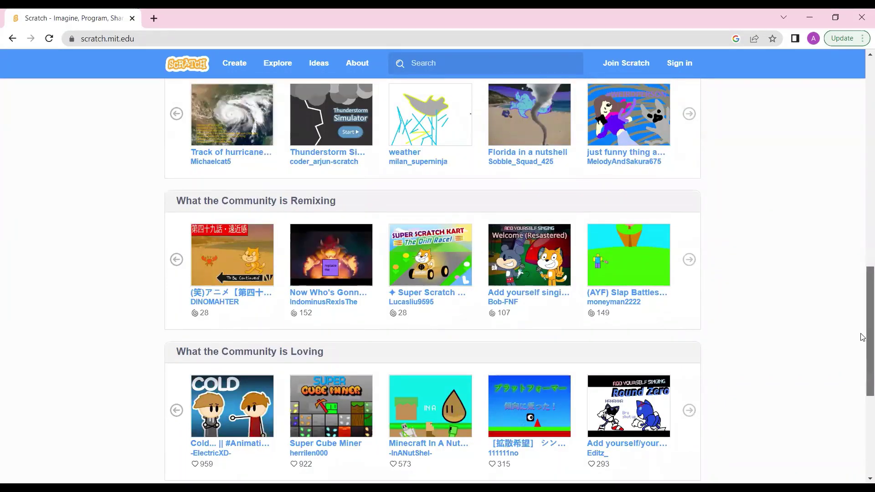
{"action": "scroll", "coordinate": [862, 206], "scroll_direction": "up", "scroll_amount": 8}
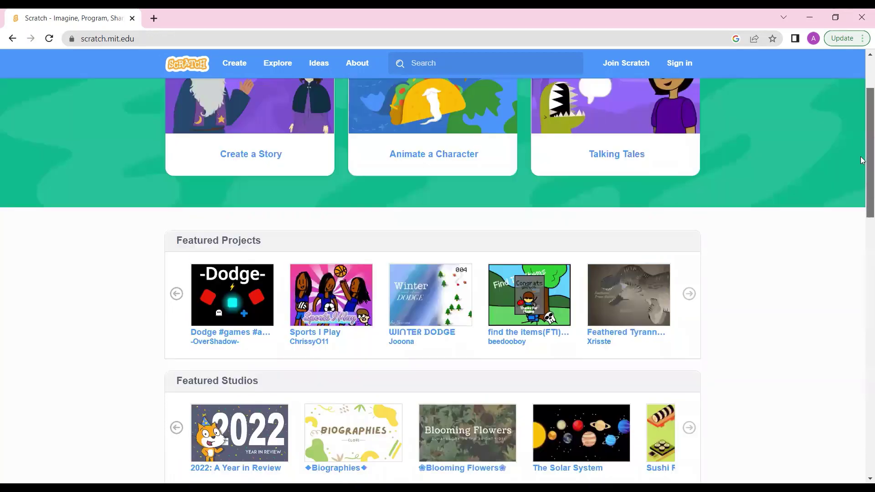
{"action": "scroll", "coordinate": [862, 151], "scroll_direction": "up", "scroll_amount": 2}
{"action": "scroll", "coordinate": [862, 201], "scroll_direction": "down", "scroll_amount": 4}
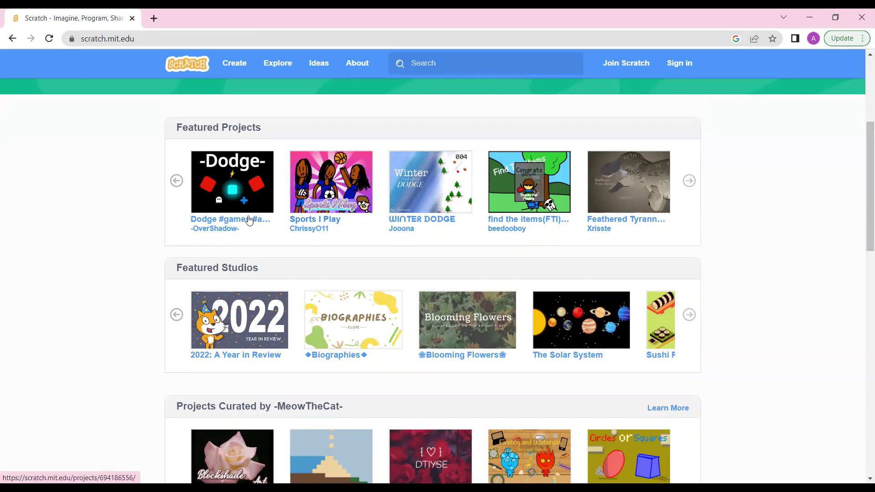
{"action": "scroll", "coordinate": [770, 213], "scroll_direction": "down", "scroll_amount": 3}
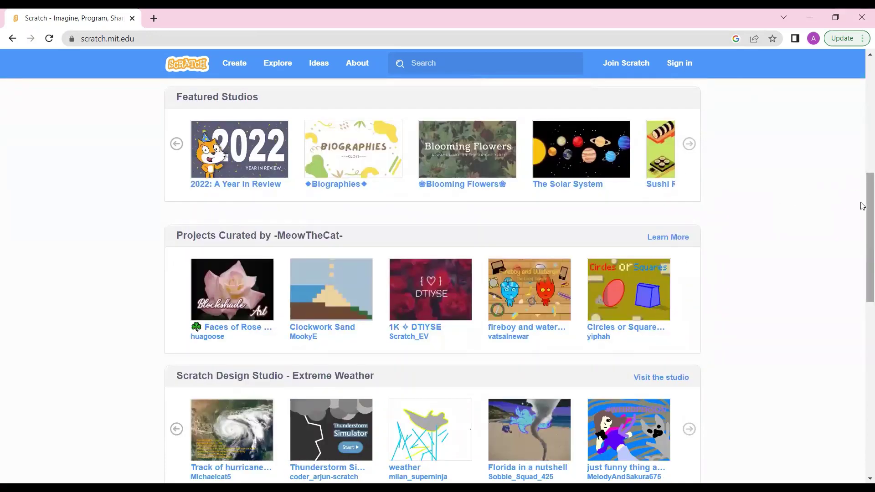
{"action": "left_click_drag", "start_coordinate": [861, 207], "coordinate": [863, 262]}
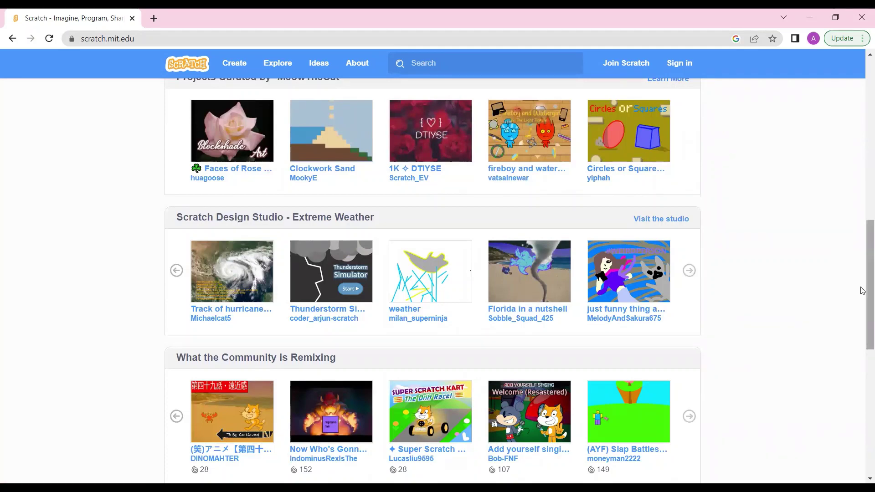
{"action": "scroll", "coordinate": [863, 198], "scroll_direction": "up", "scroll_amount": 1}
{"action": "left_click", "coordinate": [862, 114]}
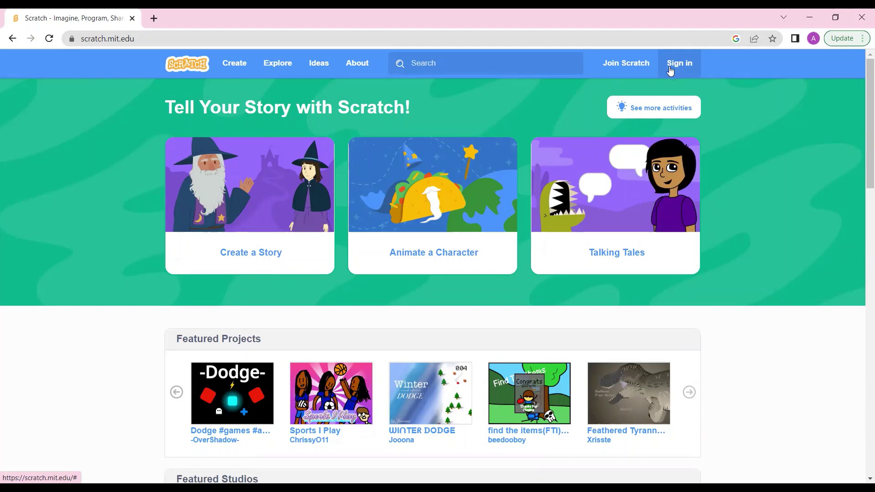
Step: Open the Join Scratch form and try the username 'codingclasse'
{"action": "left_click", "coordinate": [620, 63]}
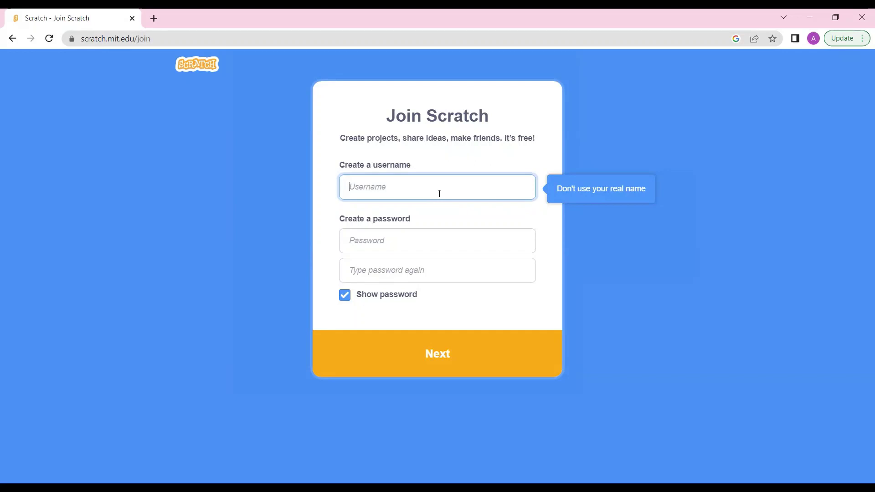
{"action": "type", "text": "codin"}
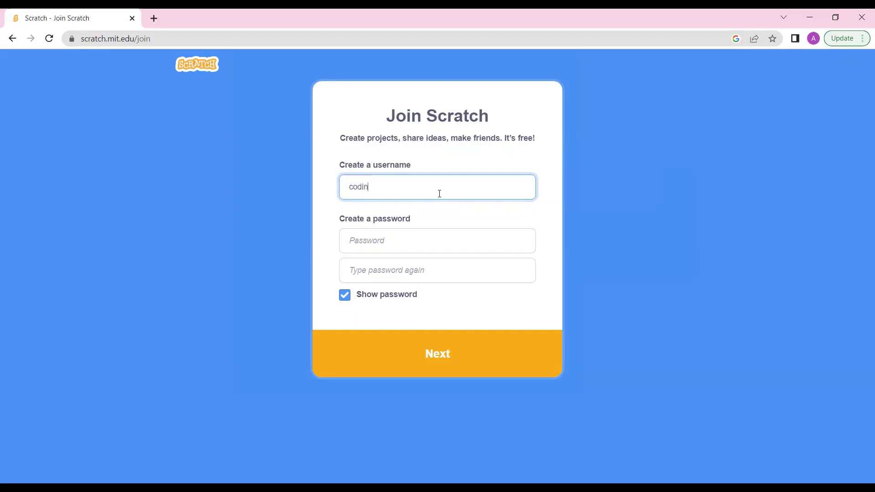
{"action": "type", "text": "gclasses"}
{"action": "left_click", "coordinate": [458, 212]}
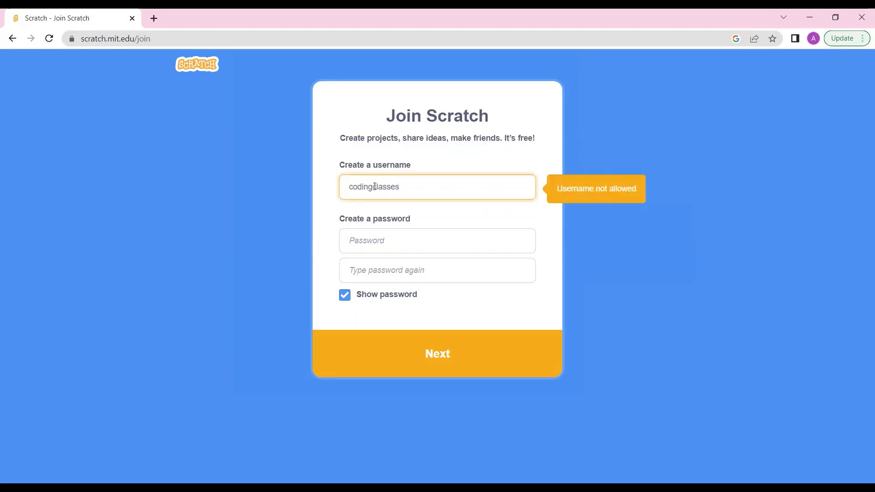
{"action": "left_click", "coordinate": [458, 220]}
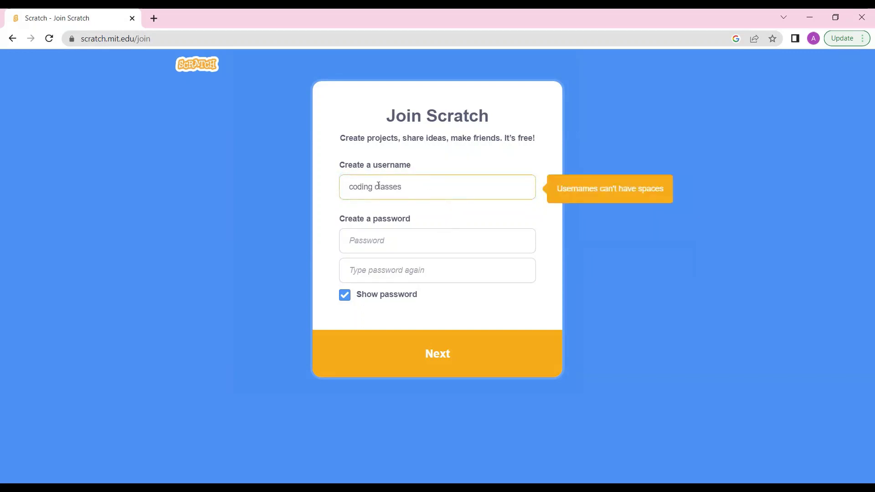
{"action": "key", "text": "BackSpace"}
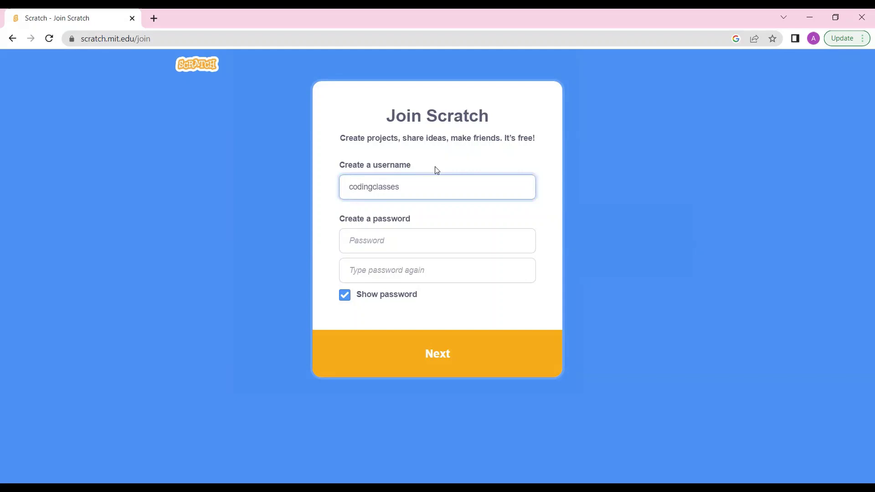
{"action": "left_click", "coordinate": [426, 217]}
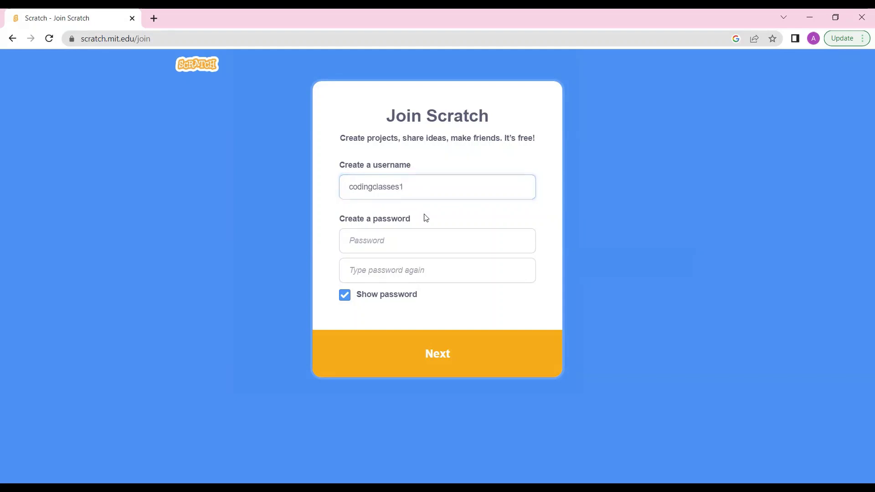
Step: Try edited variants of that username with 107 added, ending with 'cclasses'
{"action": "left_click", "coordinate": [417, 182]}
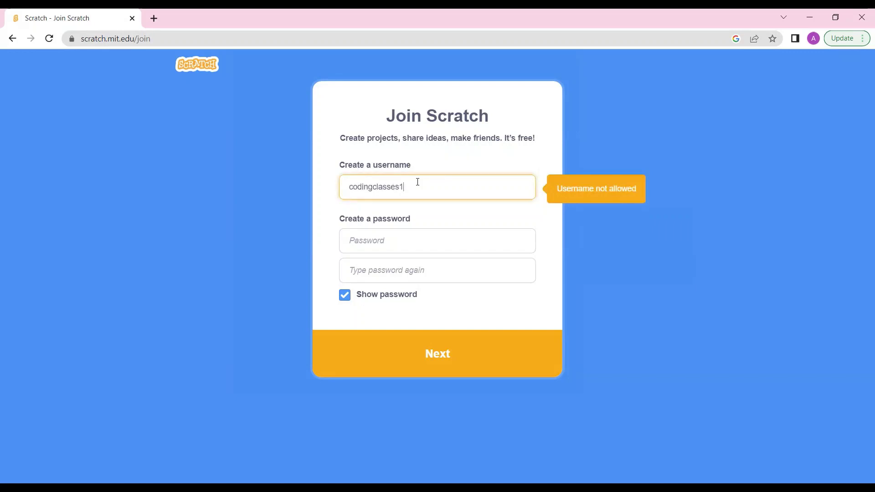
{"action": "key", "text": "BackSpace"}
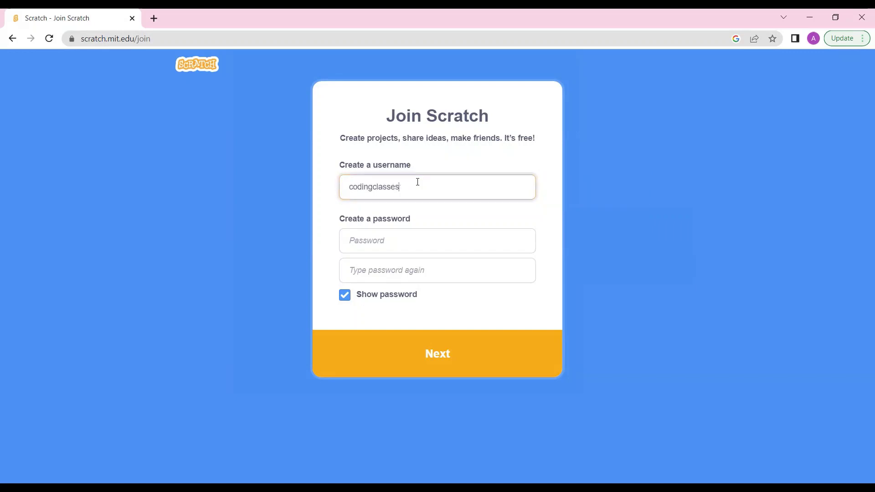
{"action": "type", "text": "107"}
{"action": "left_click", "coordinate": [433, 218]}
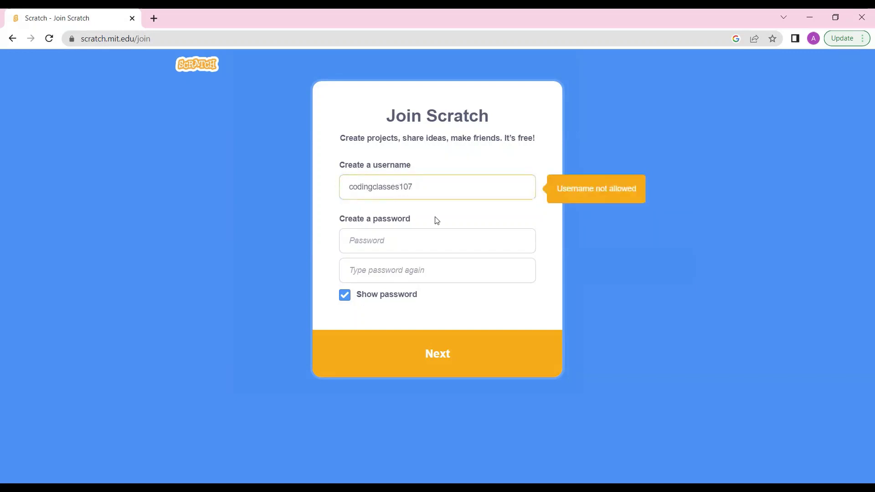
{"action": "left_click", "coordinate": [373, 184]}
{"action": "left_click_drag", "start_coordinate": [372, 187], "coordinate": [352, 186]}
{"action": "key", "text": "BackSpace"}
{"action": "left_click", "coordinate": [430, 217]}
{"action": "left_click", "coordinate": [432, 188]}
{"action": "key", "text": "BackSpace"}
{"action": "key", "text": "BackSpace"}
{"action": "key", "text": "BackSpace"}
{"action": "left_click", "coordinate": [445, 218]}
Step: Replace the username with 'coding', then try 'coding107'
{"action": "double_click", "coordinate": [426, 183]}
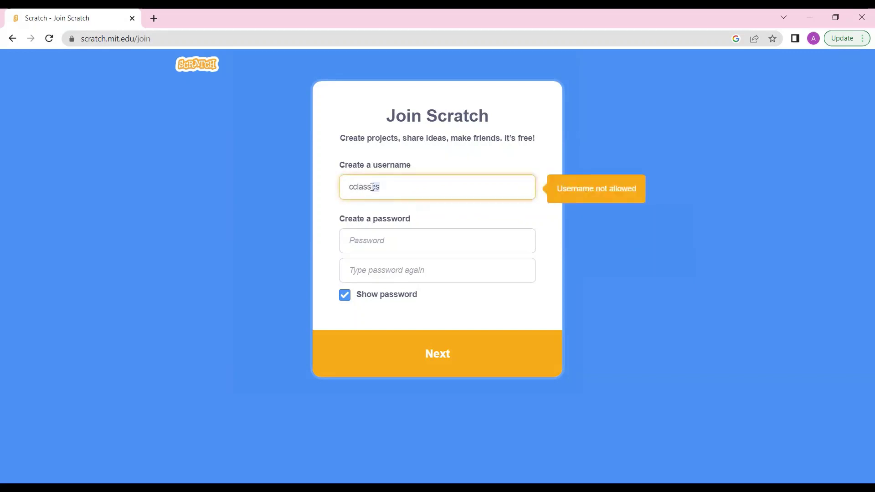
{"action": "type", "text": "coding"}
{"action": "left_click", "coordinate": [436, 221]}
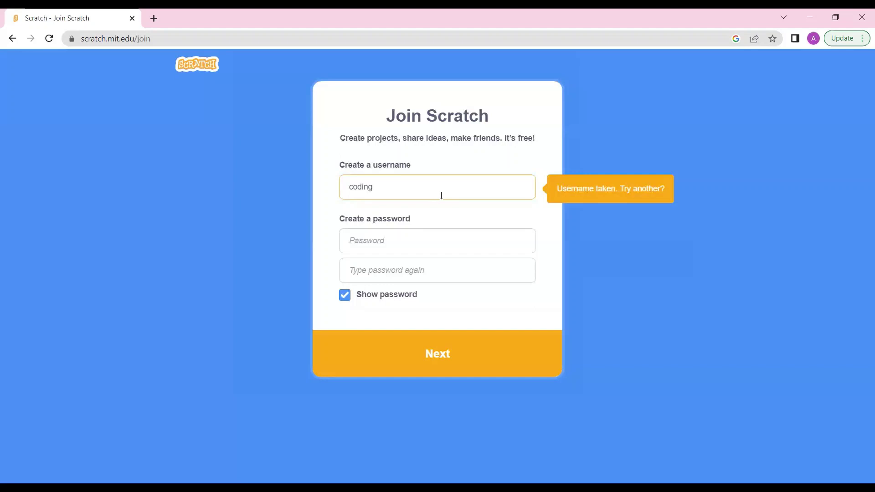
{"action": "left_click", "coordinate": [441, 193]}
{"action": "type", "text": "107"}
{"action": "left_click", "coordinate": [450, 225]}
{"action": "left_click", "coordinate": [453, 196]}
{"action": "type", "text": "0"}
{"action": "left_click", "coordinate": [461, 221]}
Step: Change the username's digits to try 'coding12345' and then 'coding678'
{"action": "left_click_drag", "start_coordinate": [350, 187], "coordinate": [372, 187]}
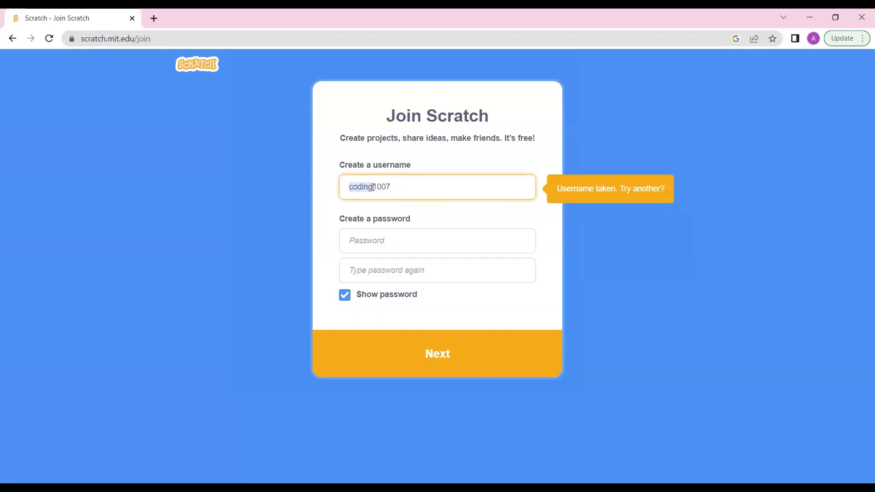
{"action": "left_click", "coordinate": [387, 184]}
{"action": "key", "text": "BackSpace"}
{"action": "key", "text": "BackSpace"}
{"action": "key", "text": "BackSpace"}
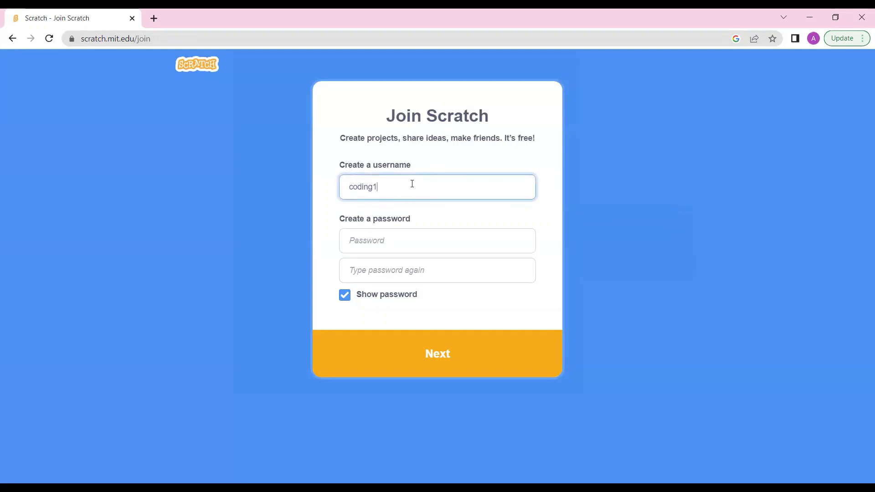
{"action": "type", "text": "2345"}
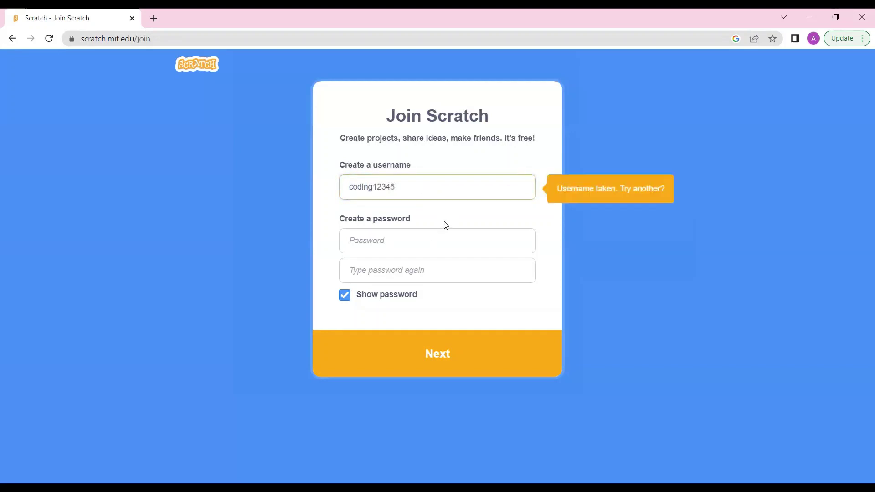
{"action": "left_click", "coordinate": [441, 186]}
{"action": "key", "text": "BackSpace"}
{"action": "key", "text": "BackSpace"}
{"action": "key", "text": "BackSpace"}
{"action": "key", "text": "BackSpace"}
{"action": "key", "text": "BackSpace"}
{"action": "type", "text": "678"}
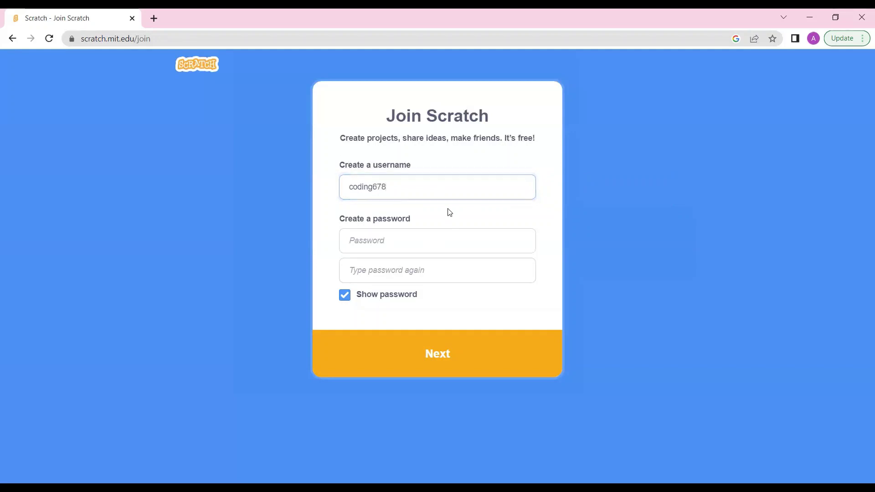
Step: Replace the username with 'cc123', then change it to 'cc107' and have it checked
{"action": "double_click", "coordinate": [450, 187]}
{"action": "type", "text": "cc123"}
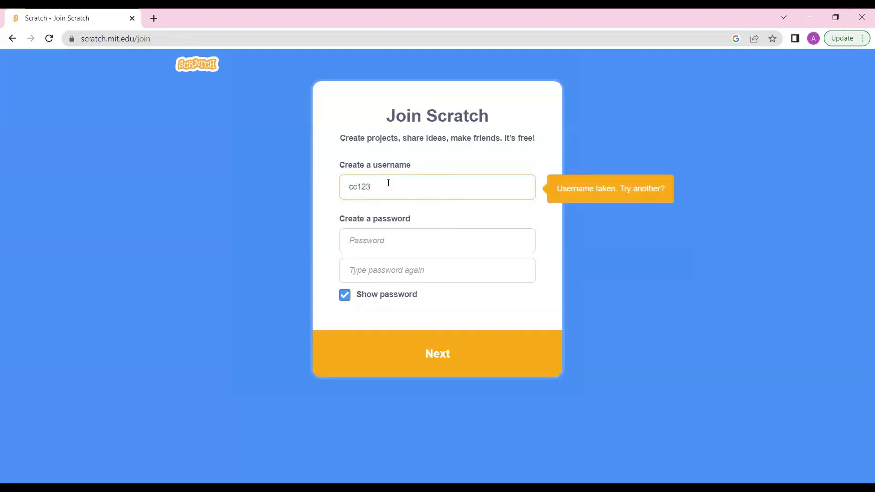
{"action": "left_click", "coordinate": [388, 183]}
{"action": "key", "text": "BackSpace"}
{"action": "key", "text": "BackSpace"}
{"action": "type", "text": "07"}
{"action": "left_click", "coordinate": [454, 224]}
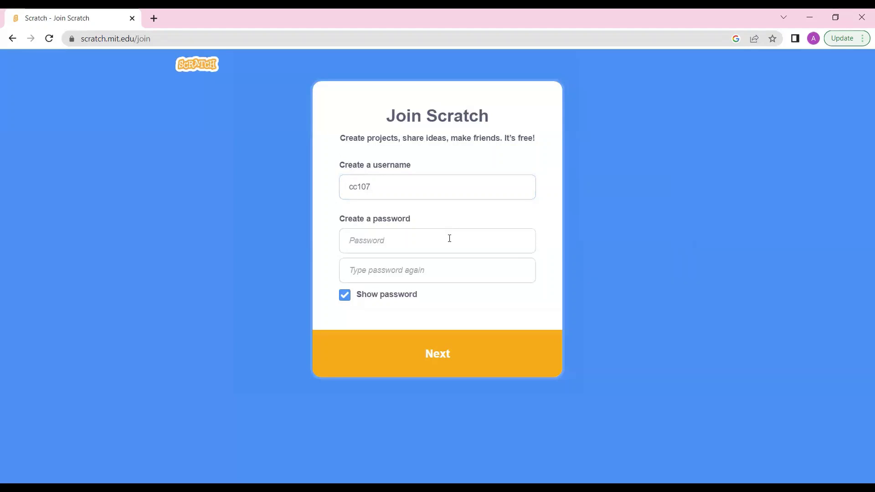
Step: Type the account password and confirm it, ignoring Chrome's suggested password
{"action": "left_click", "coordinate": [449, 239]}
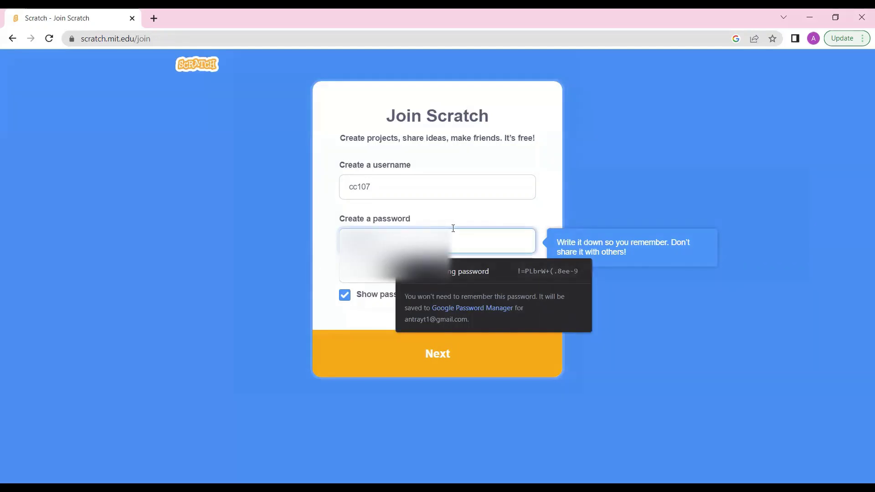
{"action": "left_click", "coordinate": [456, 230]}
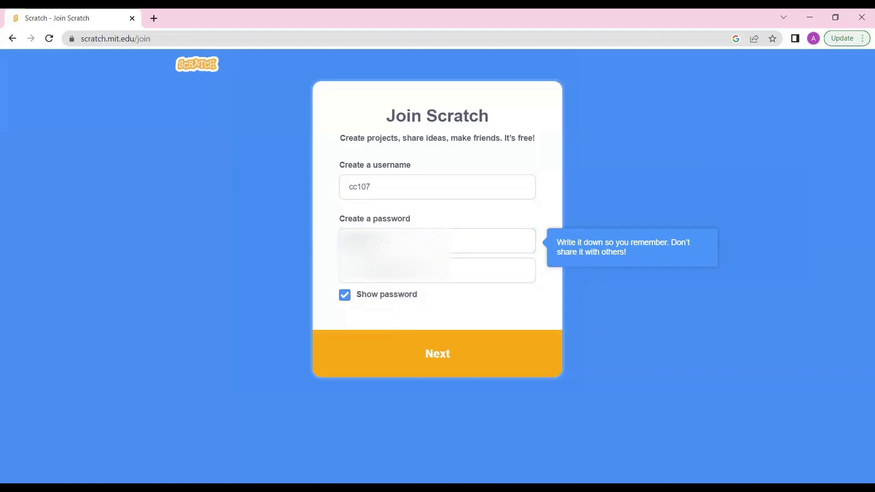
{"action": "left_click", "coordinate": [450, 233]}
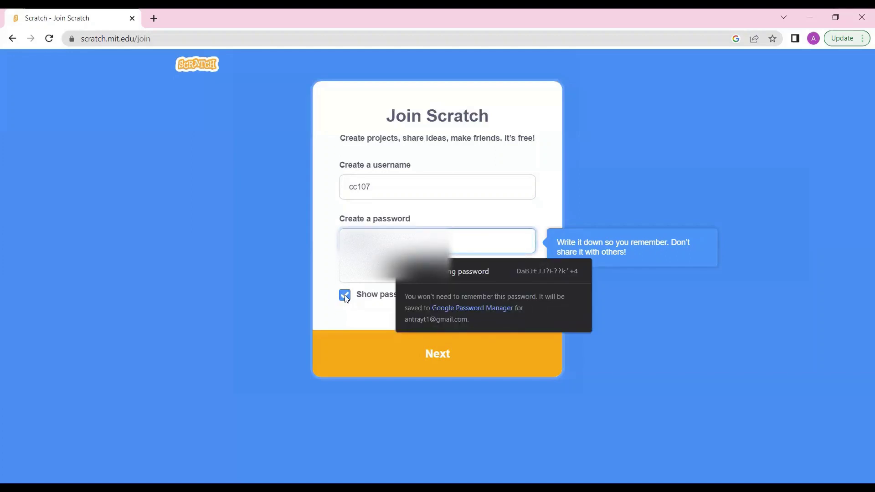
{"action": "left_click", "coordinate": [443, 225]}
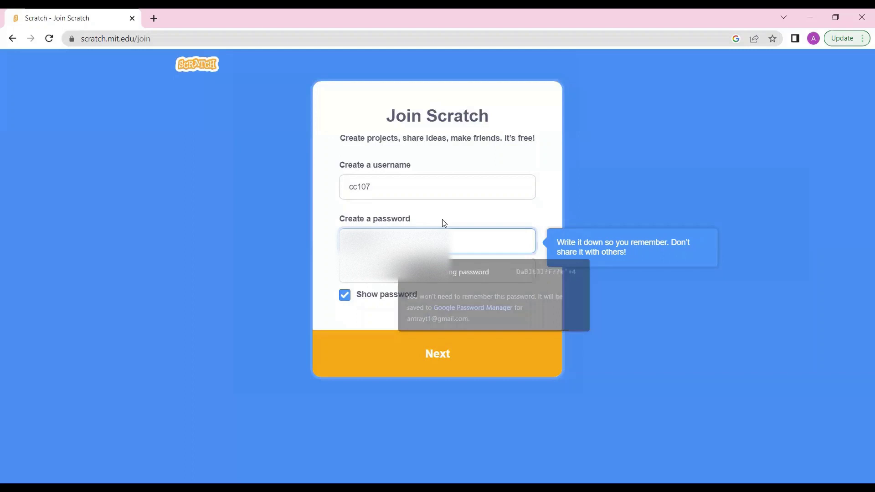
{"action": "left_click", "coordinate": [445, 232]}
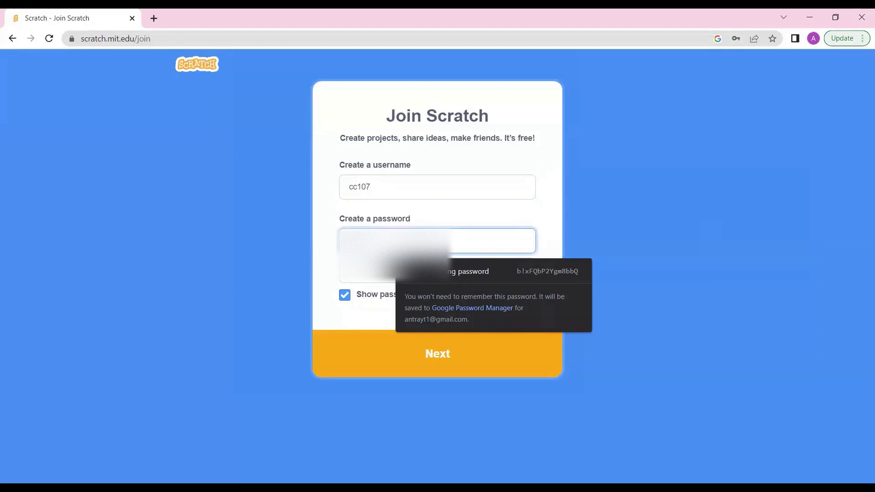
{"action": "key", "text": "Escape"}
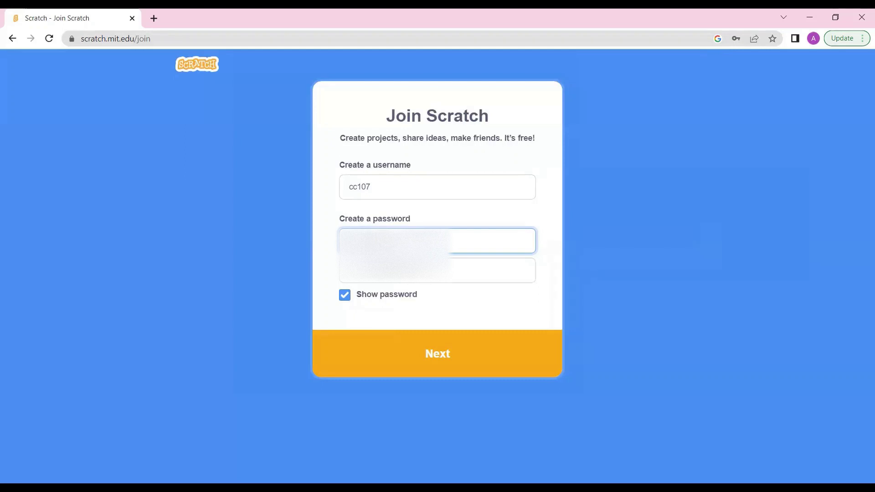
{"action": "left_click", "coordinate": [437, 271]}
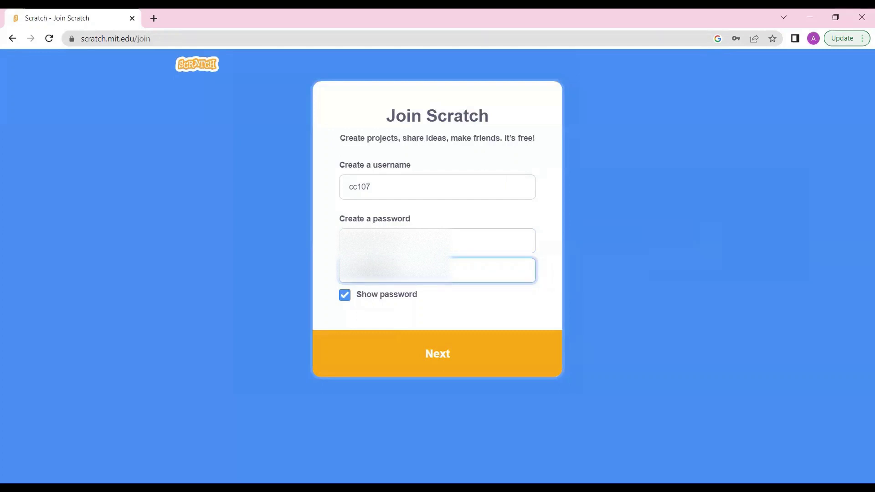
{"action": "left_click", "coordinate": [424, 317]}
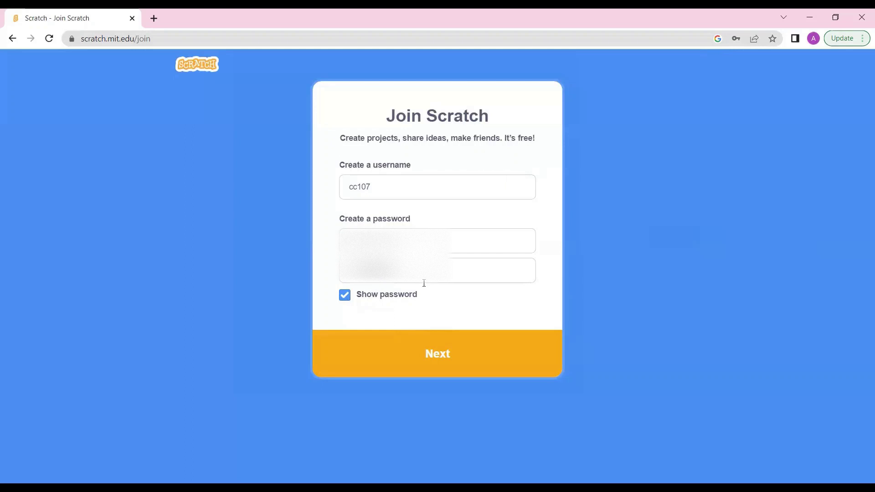
Step: Submit the username and password, decline saving the password, then pick India as country and continue
{"action": "left_click", "coordinate": [430, 361]}
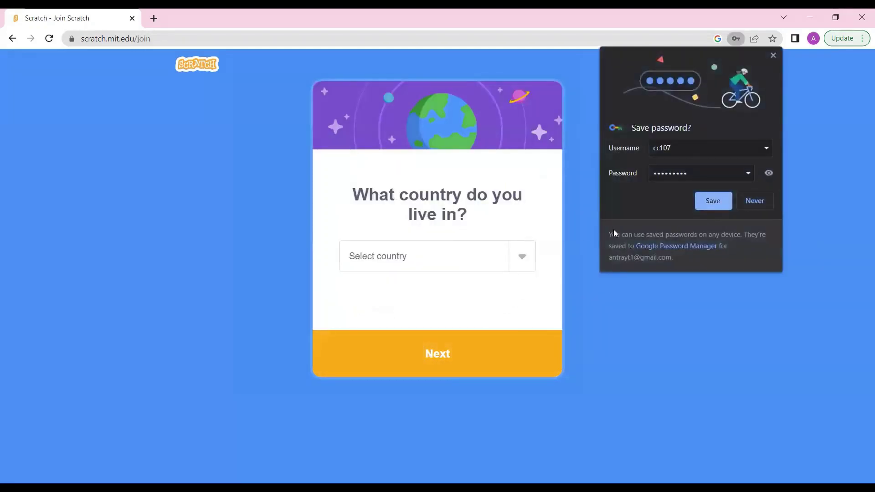
{"action": "left_click", "coordinate": [706, 205]}
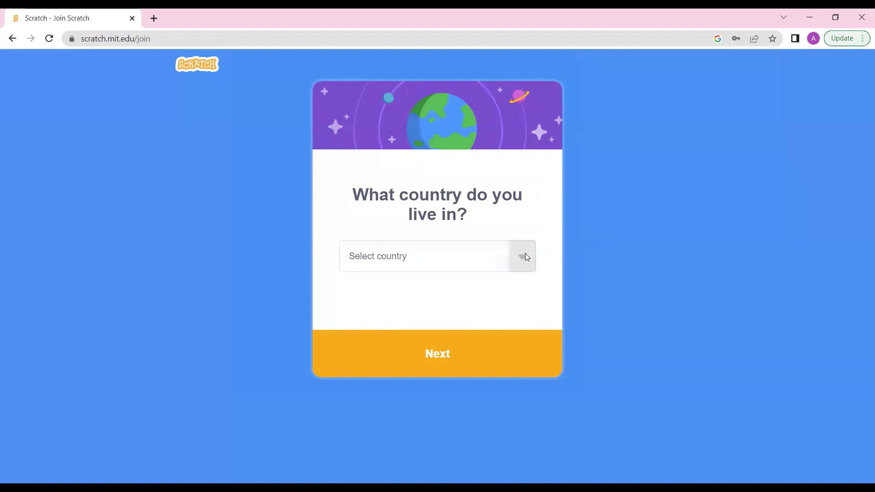
{"action": "left_click", "coordinate": [526, 256]}
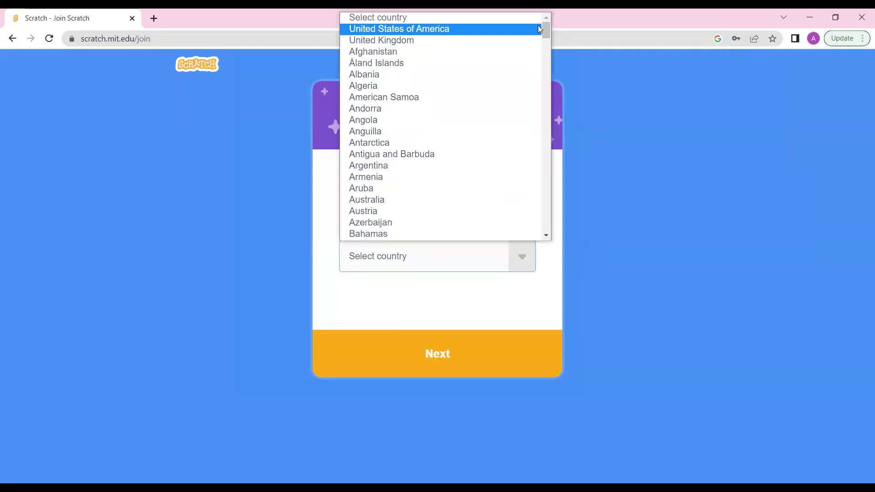
{"action": "left_click_drag", "start_coordinate": [545, 34], "coordinate": [538, 117]}
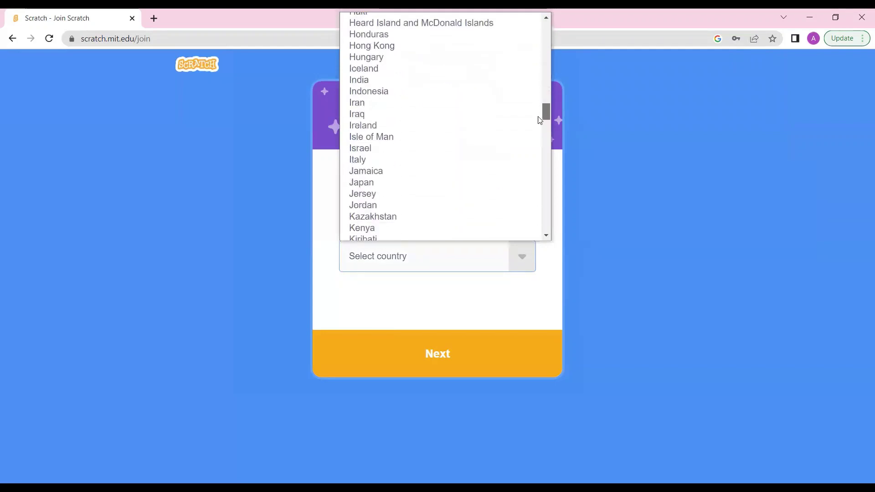
{"action": "left_click", "coordinate": [374, 81]}
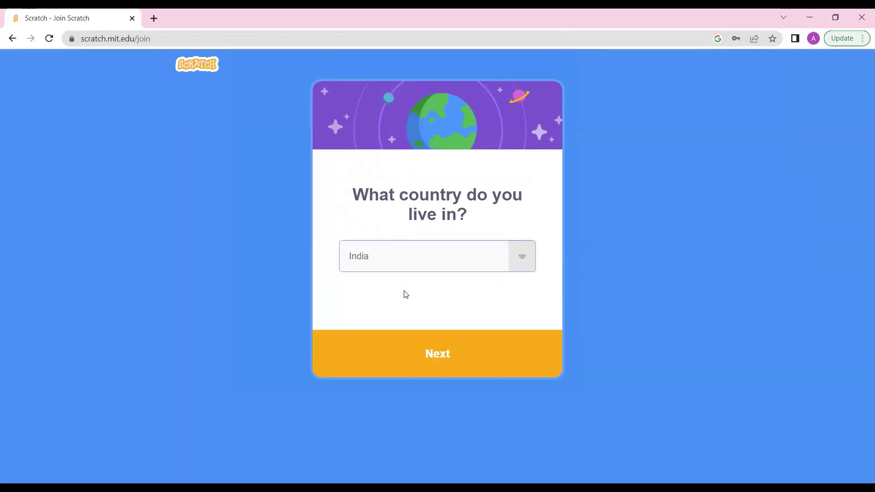
{"action": "left_click", "coordinate": [410, 359]}
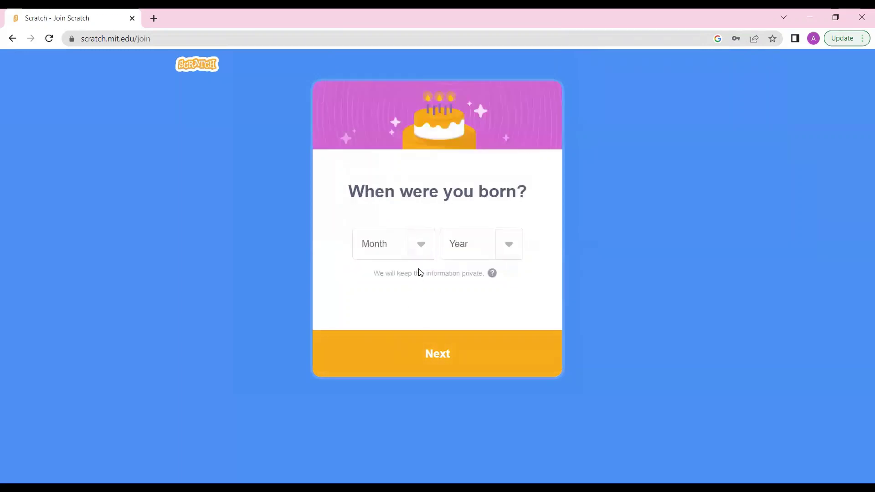
Step: Choose June and 2002 for the birth date, then Female for gender
{"action": "left_click", "coordinate": [419, 242]}
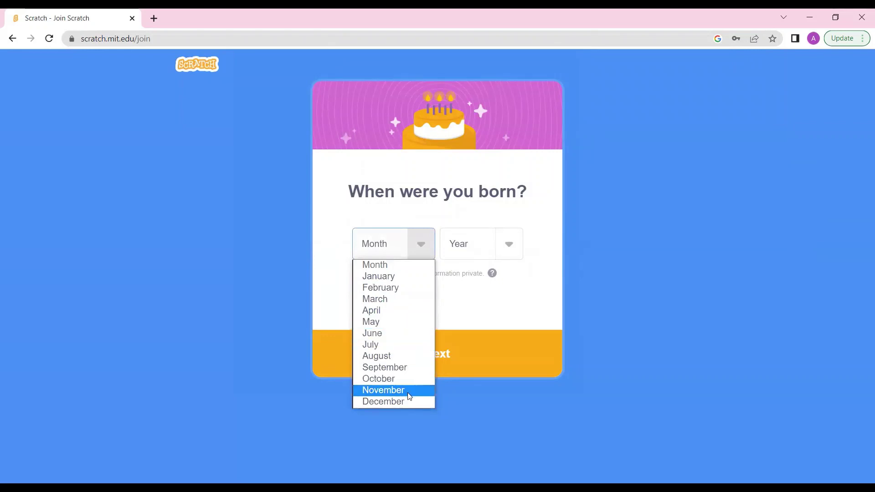
{"action": "left_click", "coordinate": [415, 334]}
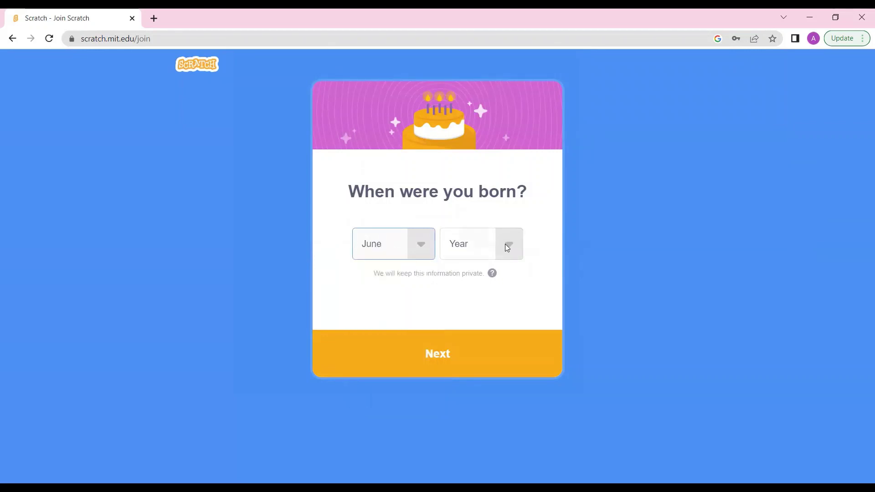
{"action": "left_click", "coordinate": [505, 244]}
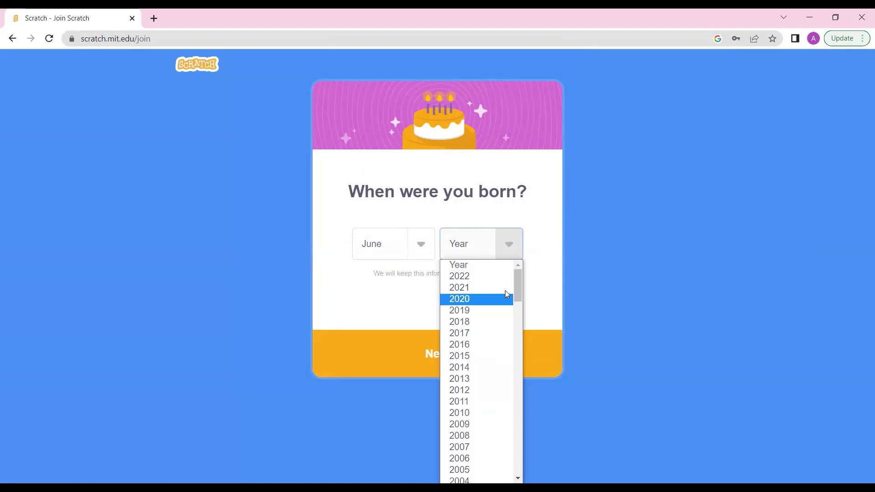
{"action": "scroll", "coordinate": [483, 345], "scroll_direction": "down", "scroll_amount": 3}
{"action": "left_click", "coordinate": [466, 418]}
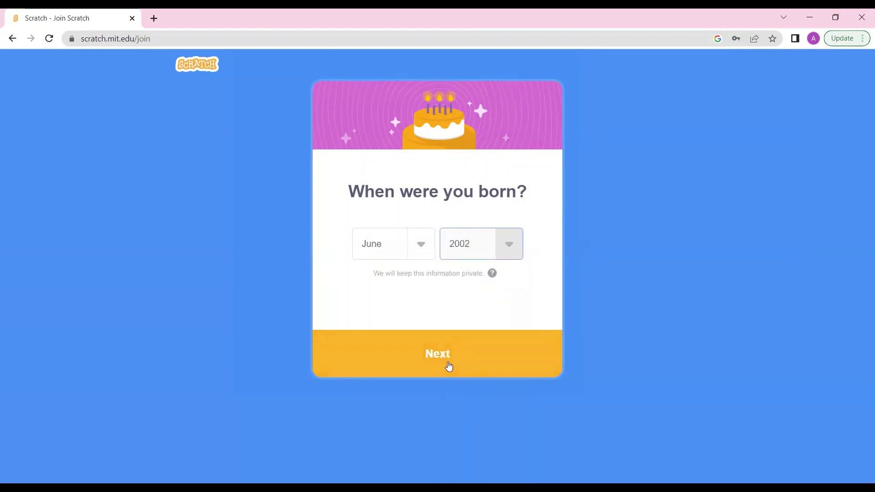
{"action": "left_click", "coordinate": [449, 366]}
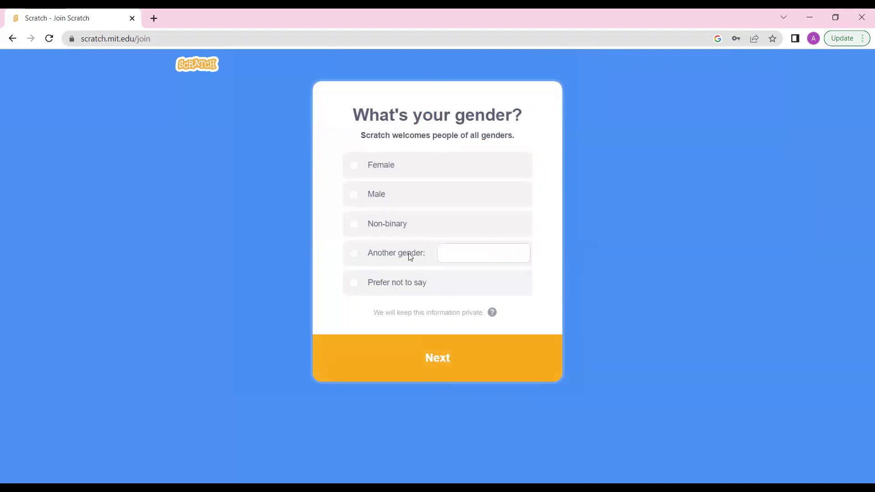
{"action": "left_click", "coordinate": [386, 170]}
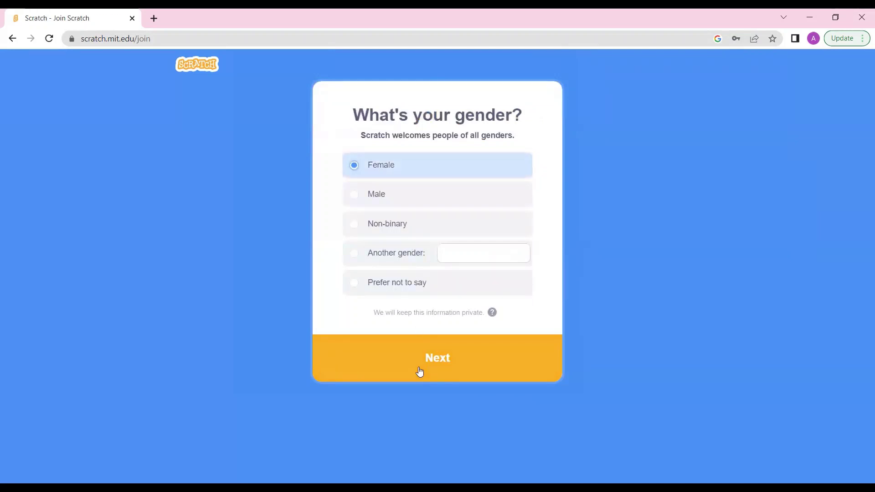
{"action": "left_click", "coordinate": [454, 360]}
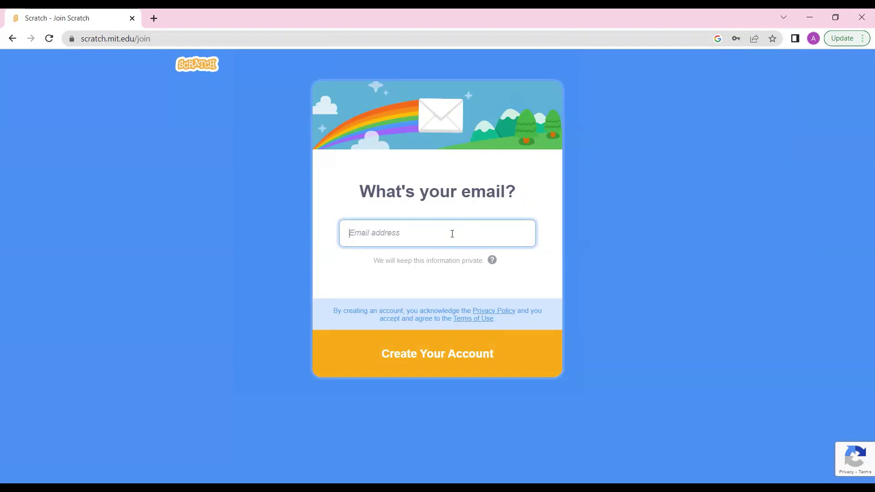
Step: Fill in the email field from the autofill suggestion and create the cc107 account
{"action": "left_click", "coordinate": [452, 234]}
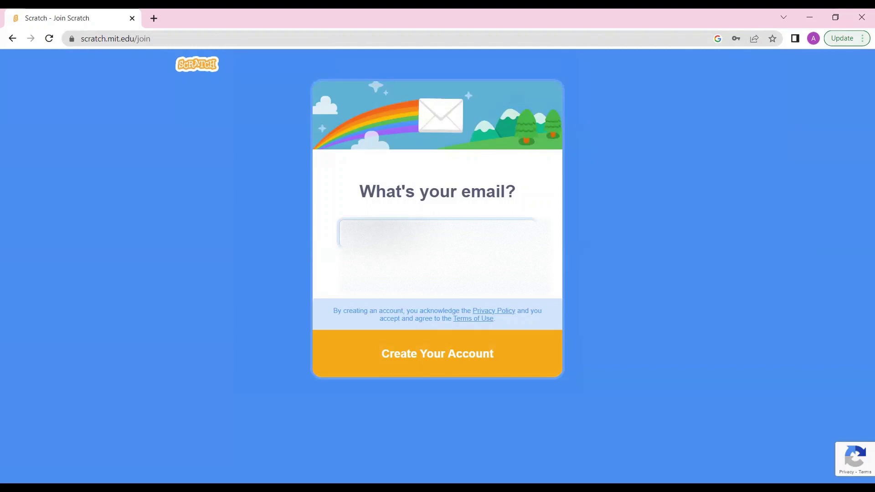
{"action": "left_click", "coordinate": [437, 351]}
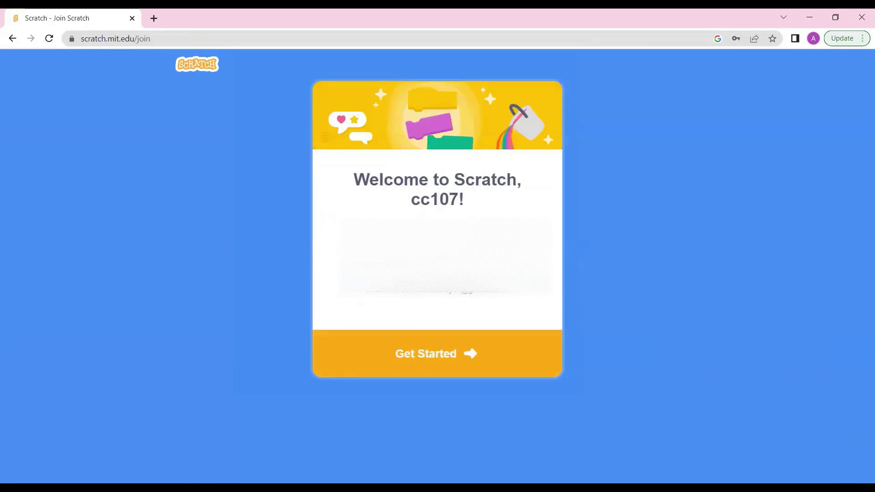
Step: Continue with Get Started to the Scratch home page signed in as cc107
{"action": "left_click", "coordinate": [437, 361]}
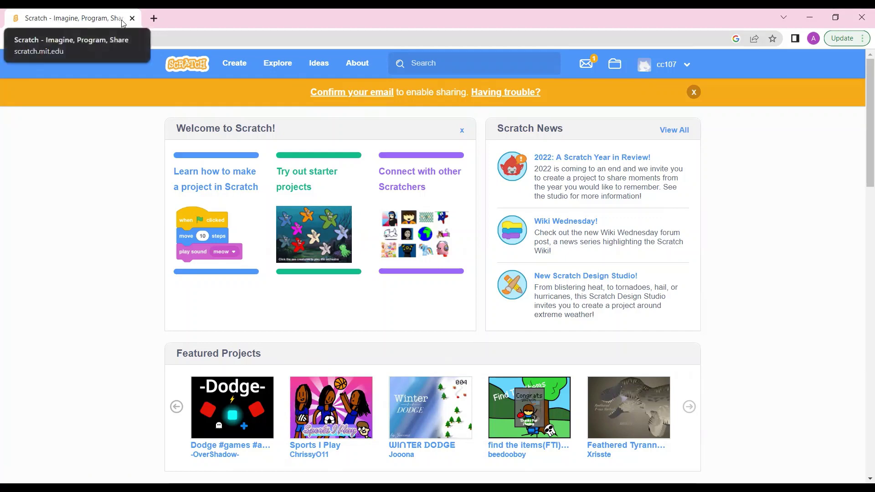
Step: Load Gmail in a new browser tab, then return to the Scratch tab
{"action": "left_click", "coordinate": [154, 19]}
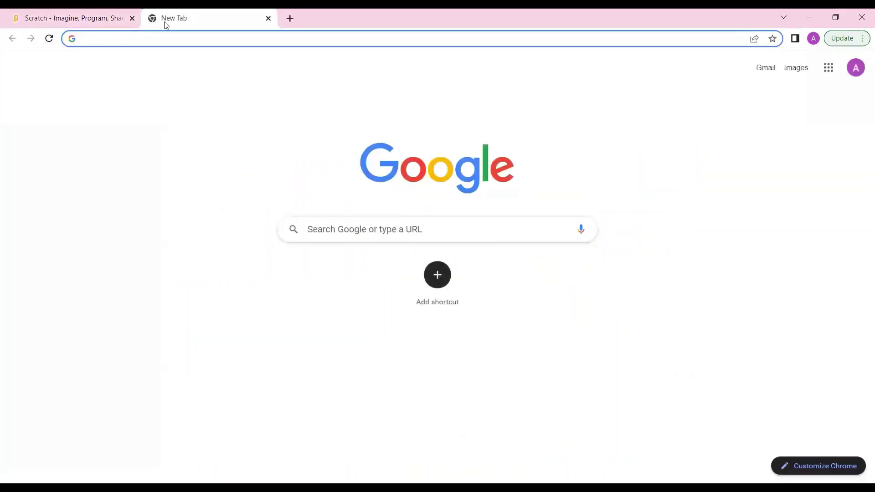
{"action": "left_click", "coordinate": [15, 18]}
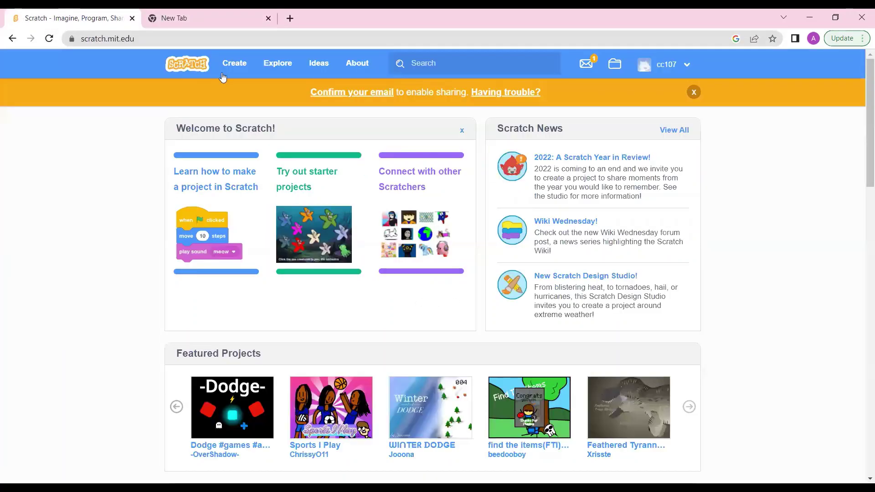
{"action": "left_click", "coordinate": [216, 23]}
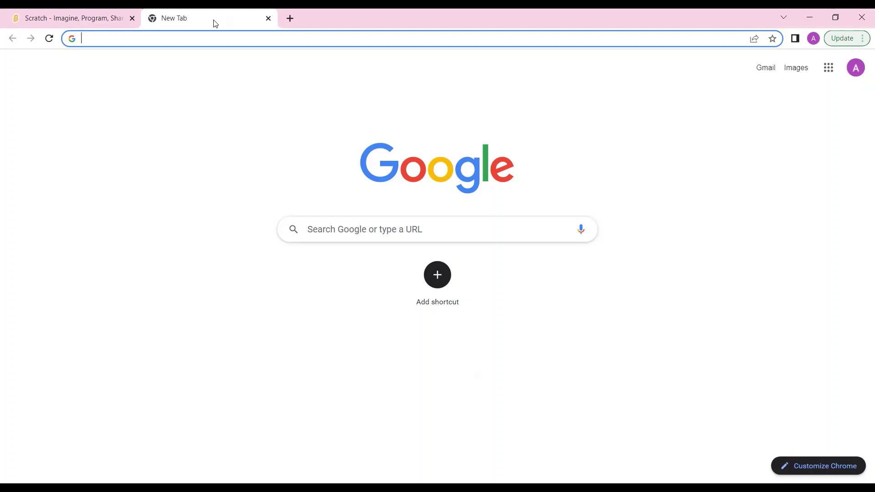
{"action": "left_click", "coordinate": [768, 71]}
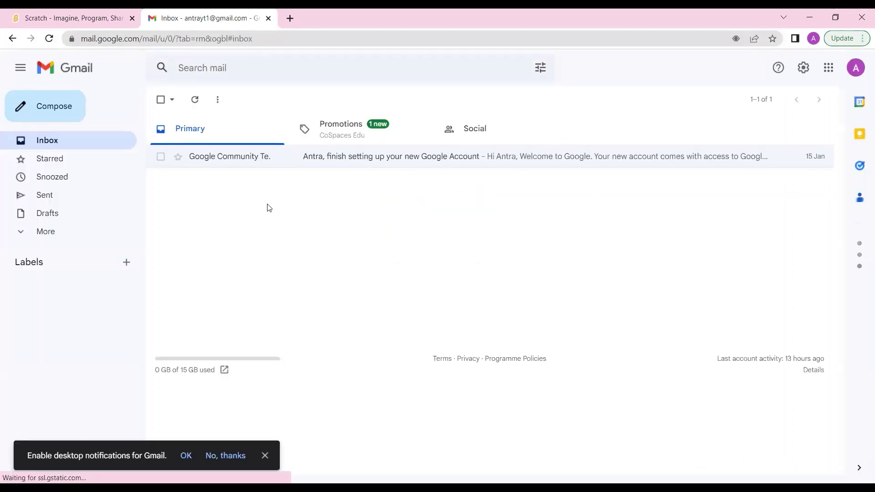
{"action": "left_click", "coordinate": [49, 38]}
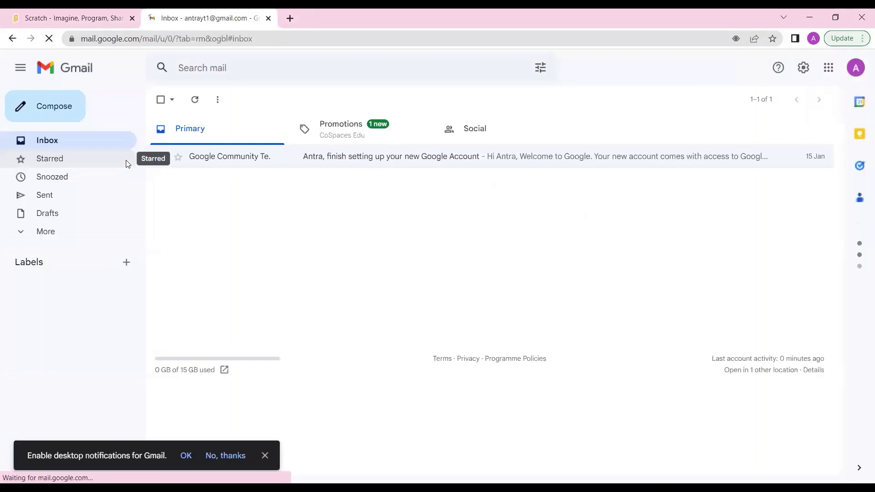
{"action": "left_click", "coordinate": [70, 17]}
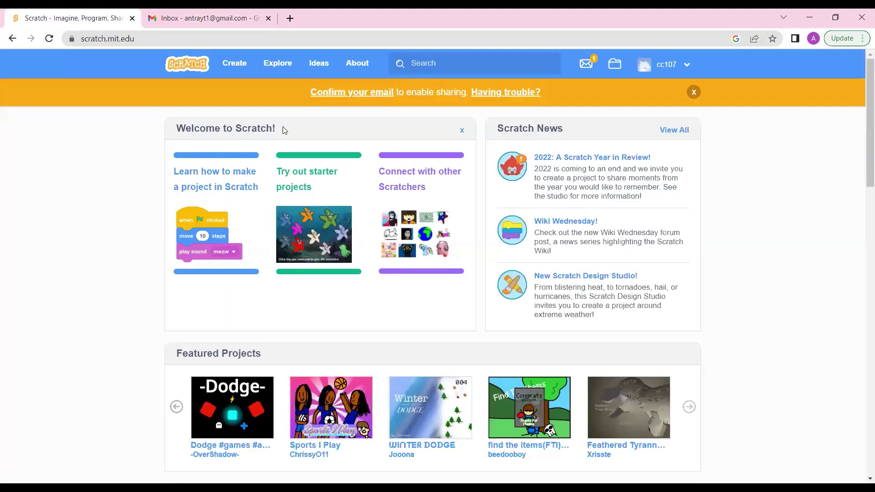
Step: Read Scratch's 'Confirm your email' instructions, then switch to the Gmail tab
{"action": "left_click", "coordinate": [353, 95]}
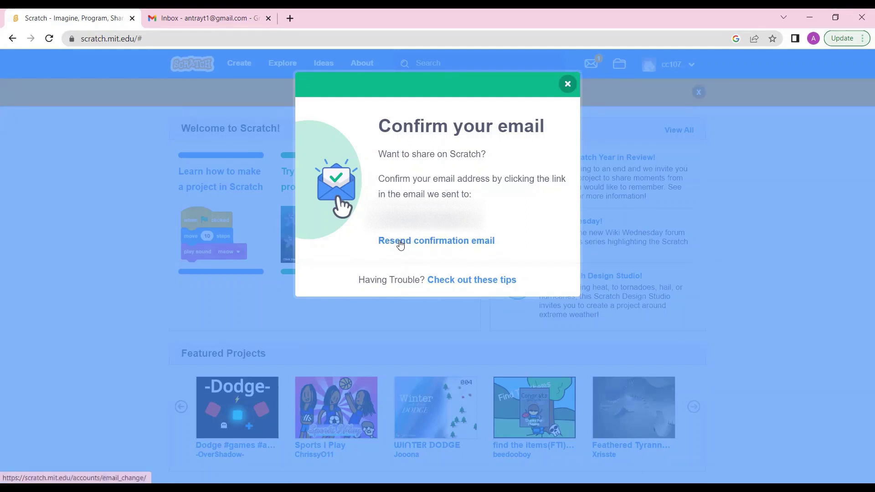
{"action": "left_click", "coordinate": [186, 13]}
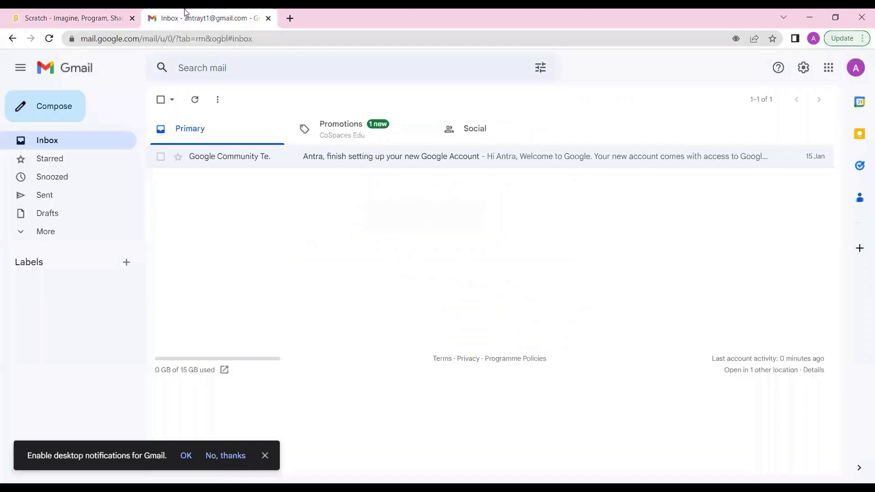
Step: Refresh the Gmail inbox and open the 'Confirm your Scratch account' email
{"action": "left_click", "coordinate": [201, 104]}
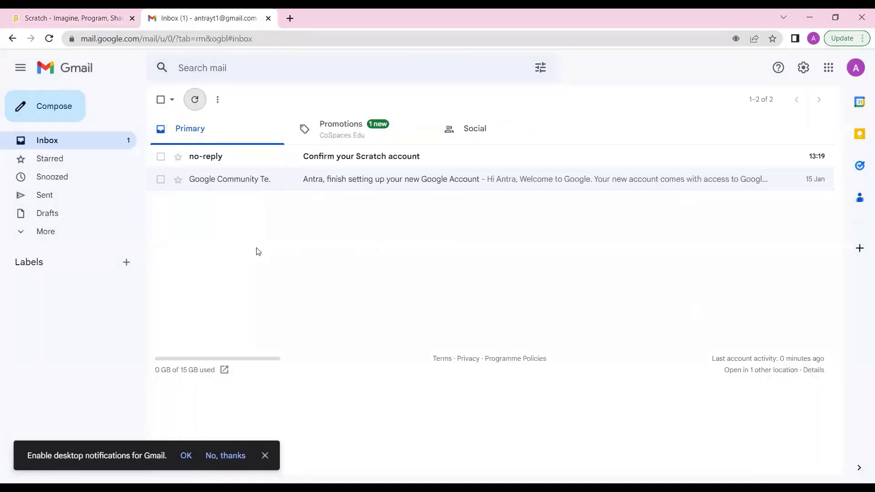
{"action": "left_click", "coordinate": [424, 159]}
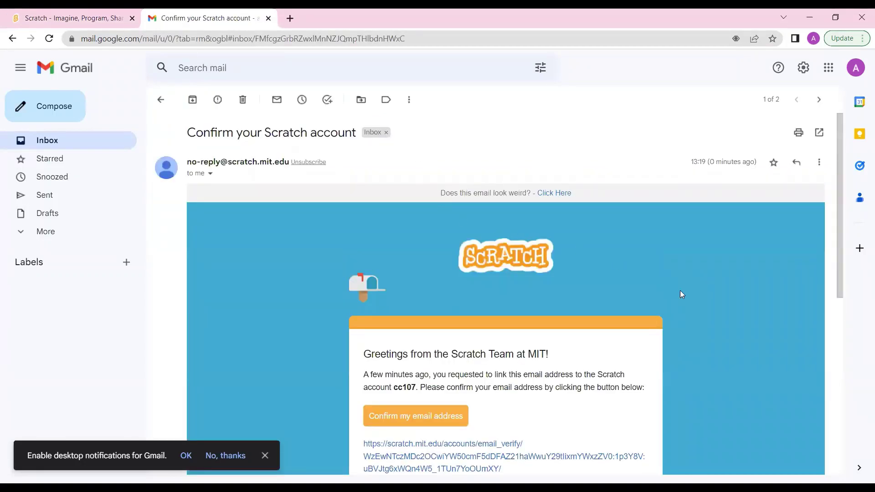
{"action": "scroll", "coordinate": [680, 292], "scroll_direction": "down", "scroll_amount": 2}
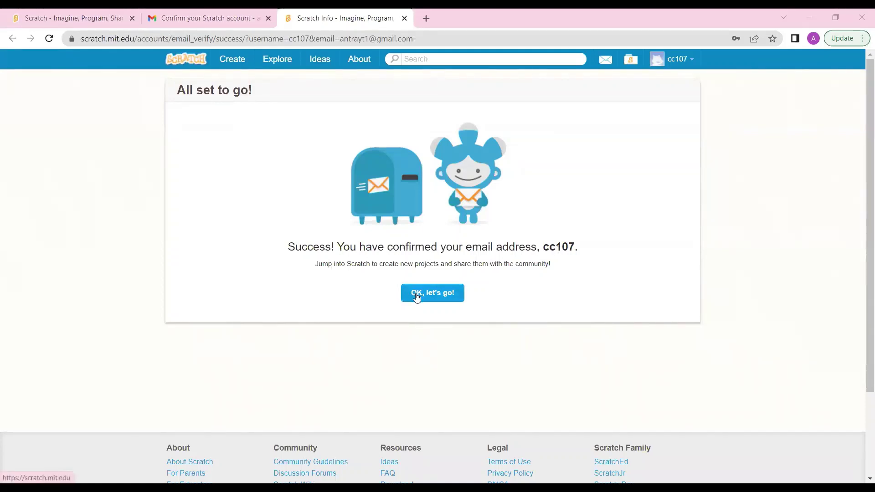
Step: Continue to the Scratch home page via 'OK, let's go!', then close the older Scratch and Gmail tabs
{"action": "left_click", "coordinate": [417, 296]}
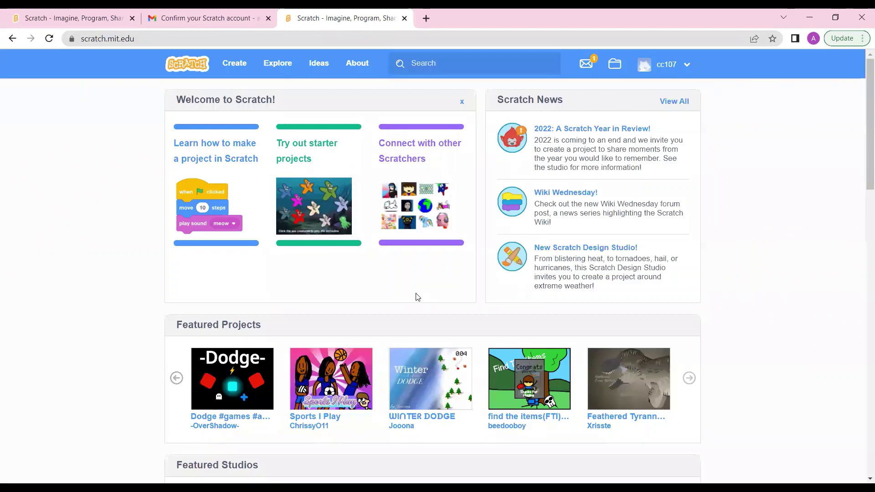
{"action": "left_click", "coordinate": [105, 20]}
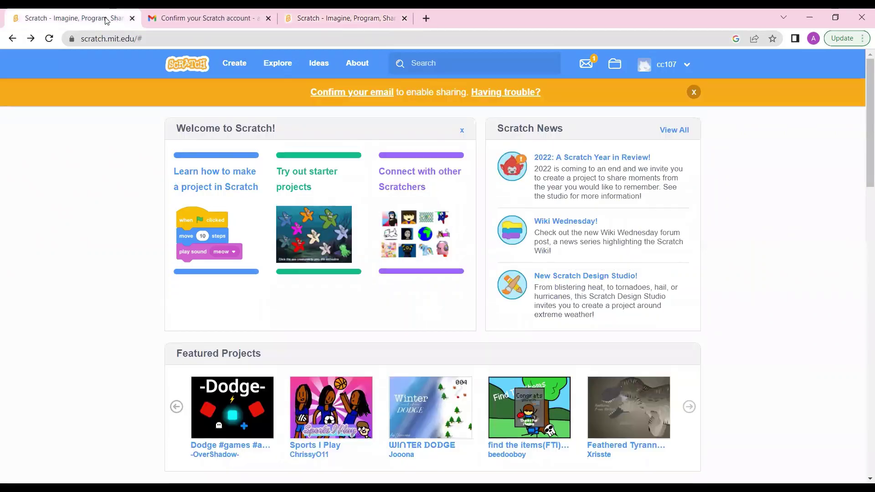
{"action": "left_click", "coordinate": [132, 18]}
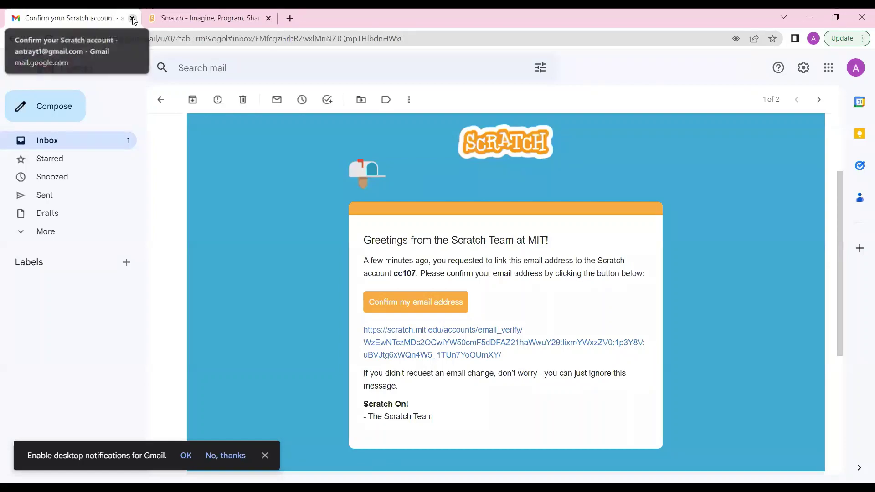
{"action": "left_click", "coordinate": [132, 18]}
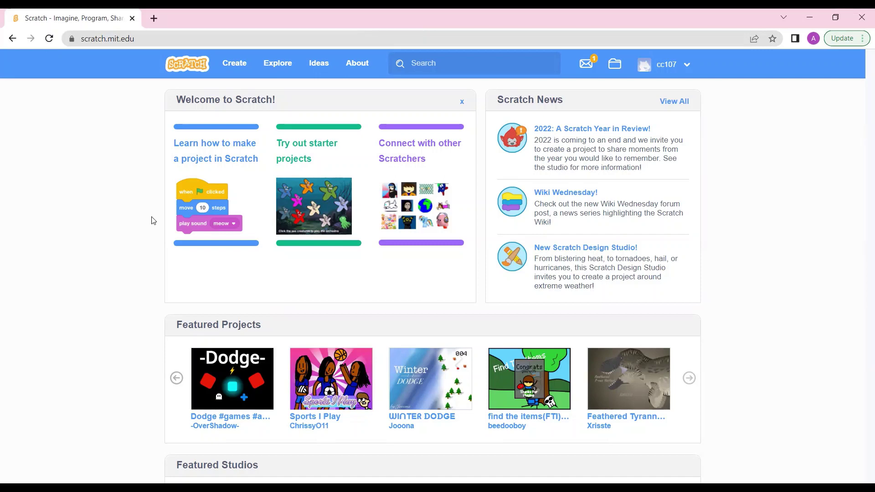
{"action": "left_click", "coordinate": [234, 69]}
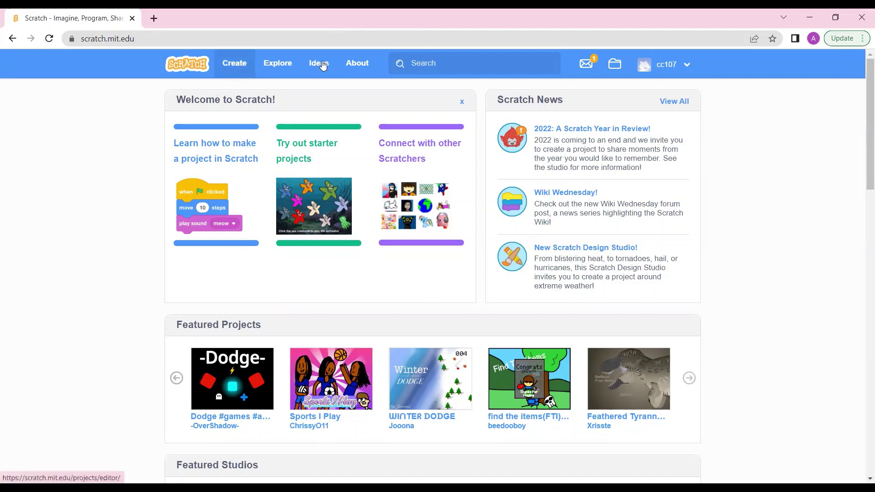